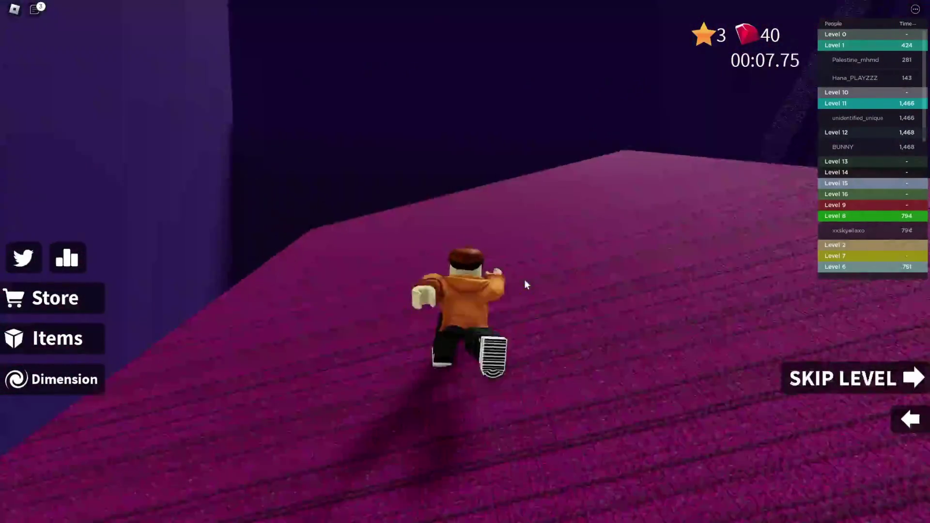
# Step: Jump the avatar forward along the pink walkway of the obby
pyautogui.press('space')
pyautogui.press('space')
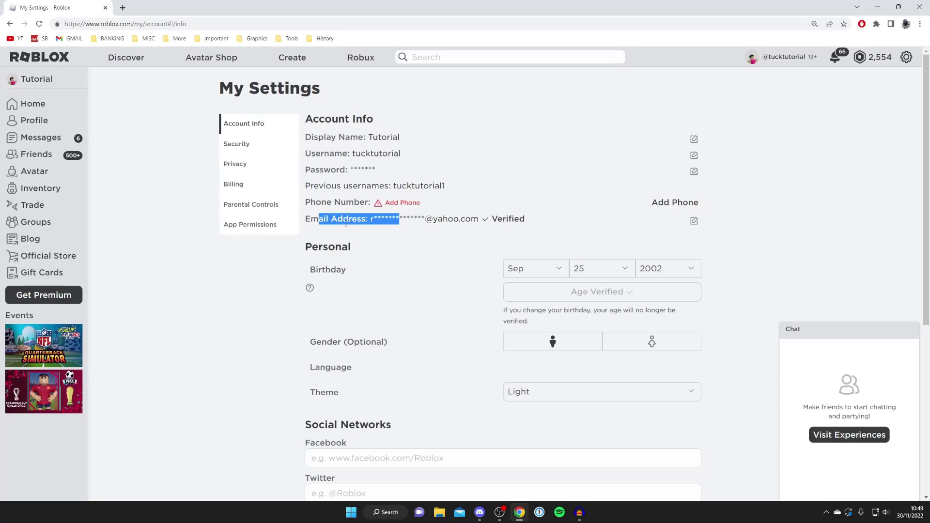
# Step: Check the account's e-mail line on Account Info, then log out from the gear menu
pyautogui.click(377, 226)
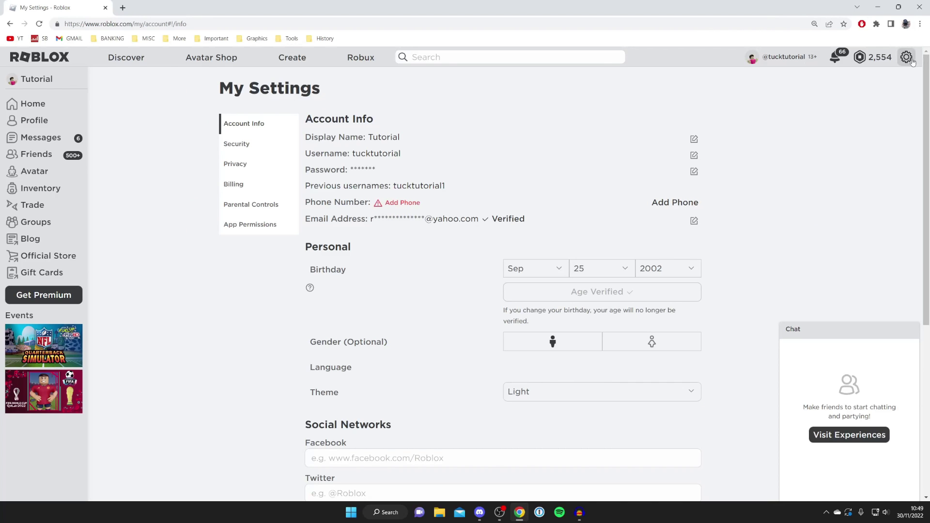
pyautogui.click(911, 60)
pyautogui.click(888, 150)
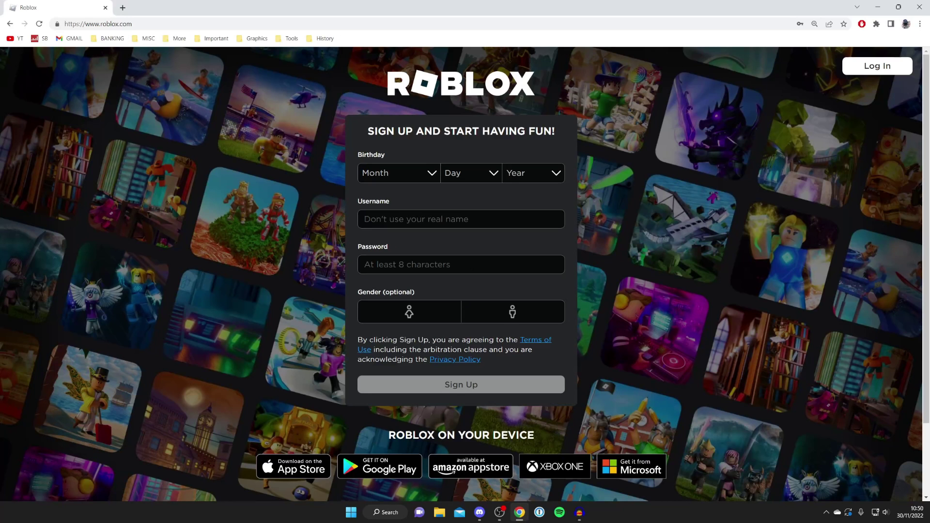
# Step: Start logging in to a second account on the website, then minimize Chrome
pyautogui.click(897, 69)
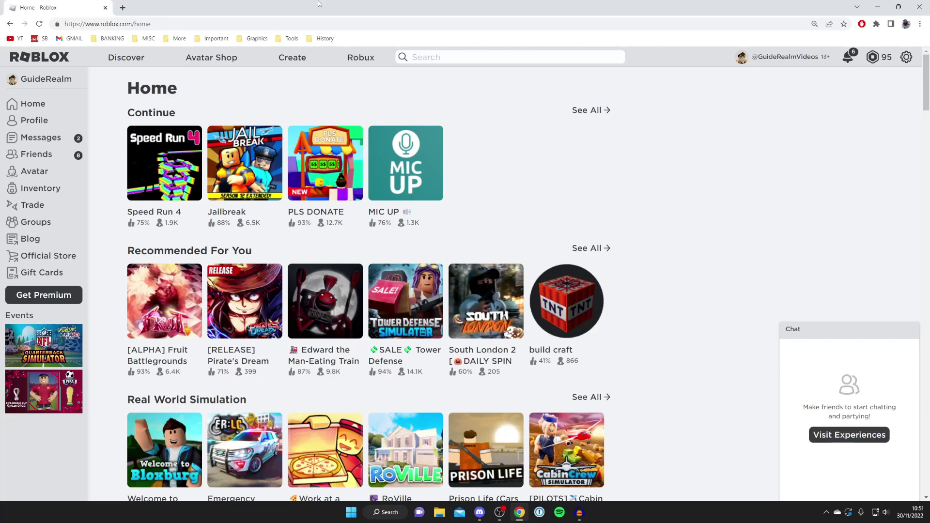
pyautogui.click(885, 4)
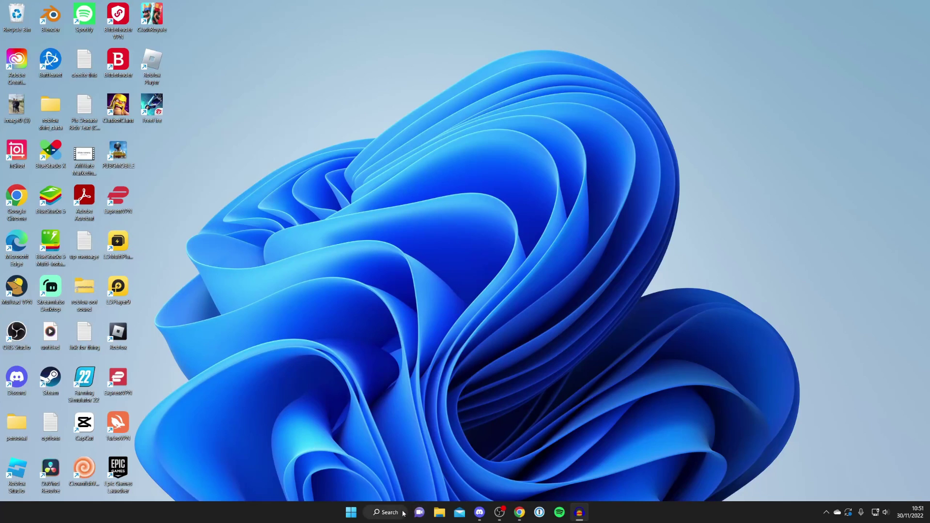
# Step: Search Windows for 'microsoft' and launch the Microsoft Store app
pyautogui.click(378, 513)
pyautogui.write('micr')
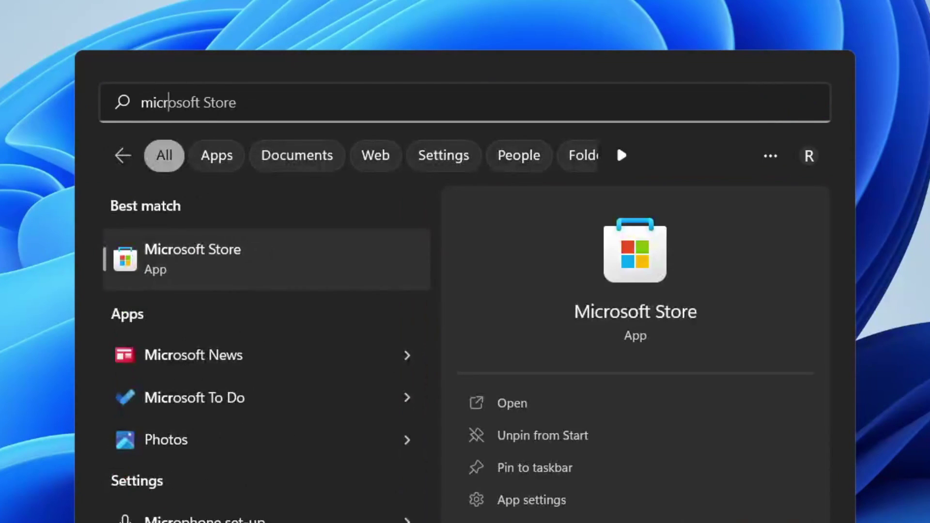
pyautogui.write('osoft')
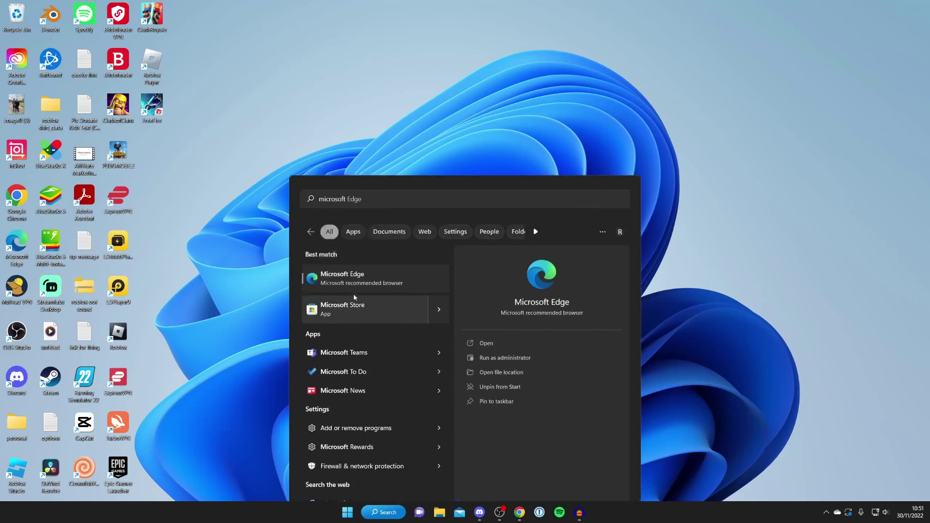
pyautogui.click(221, 342)
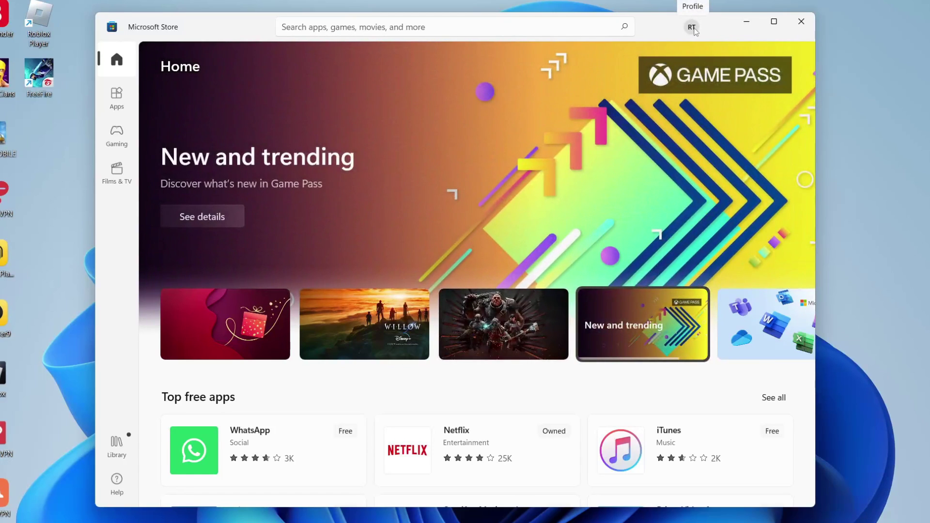
# Step: Search the Store for 'roblox', install the Roblox app, and launch it
pyautogui.click(470, 27)
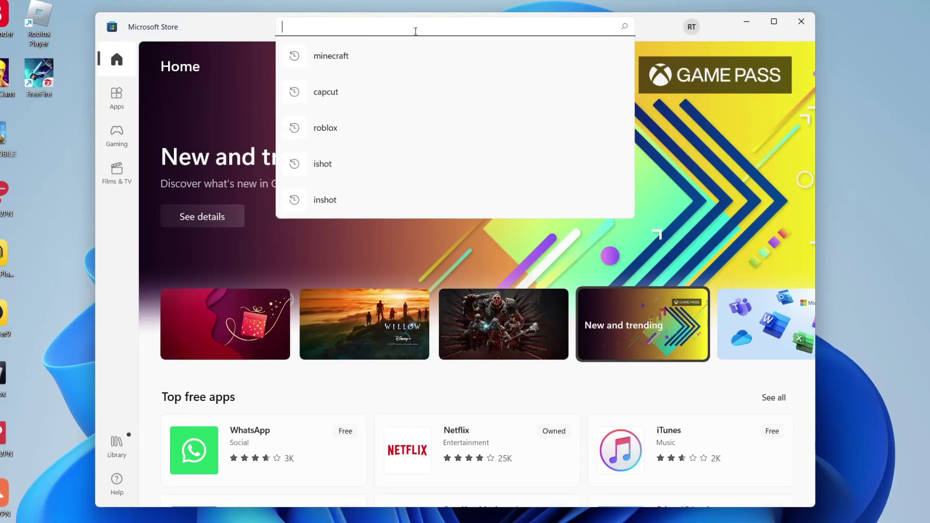
pyautogui.write('roblox')
pyautogui.press('Return')
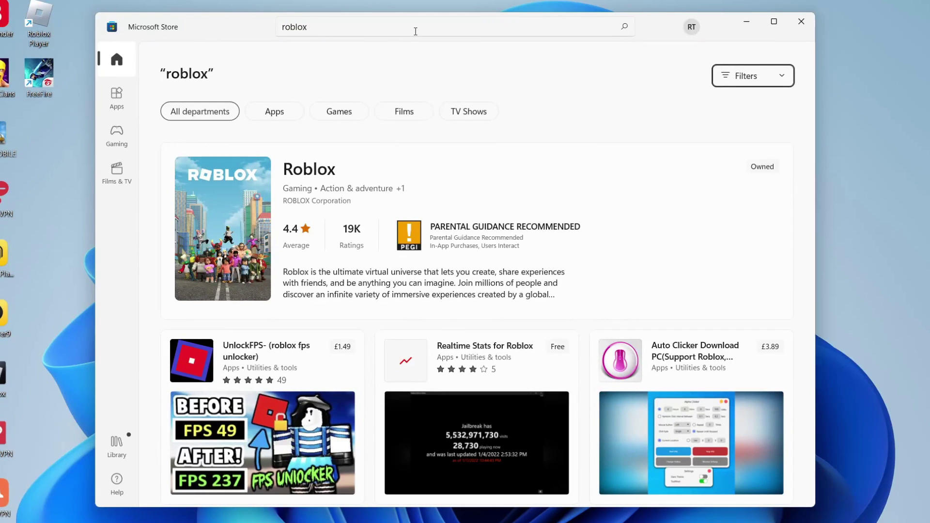
pyautogui.click(262, 223)
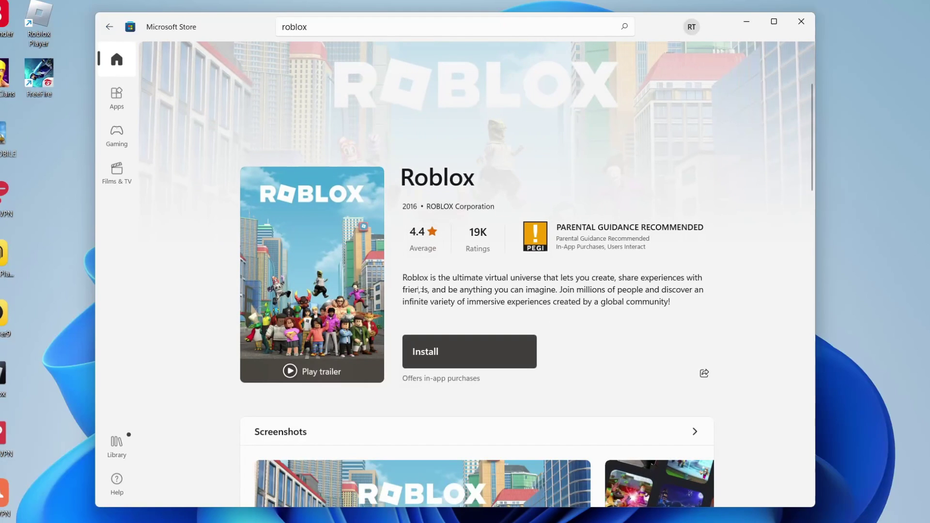
pyautogui.click(447, 354)
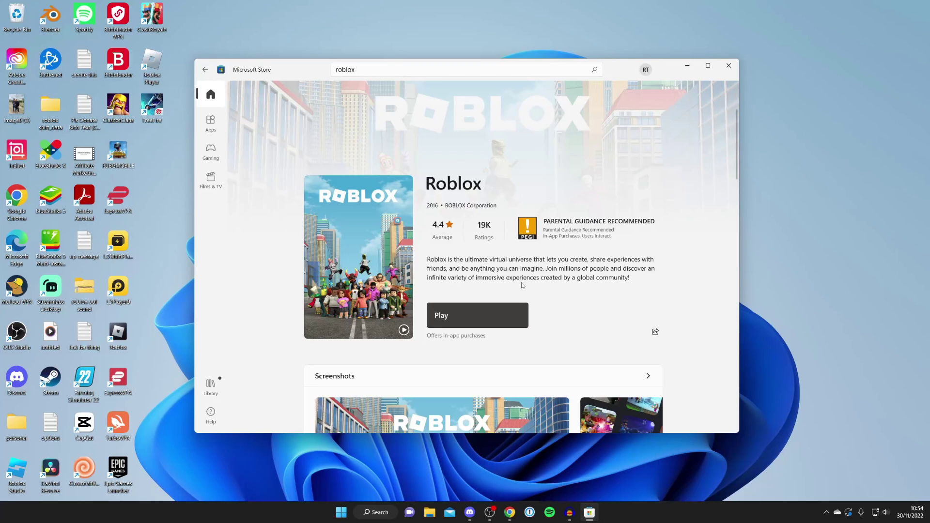
pyautogui.click(447, 314)
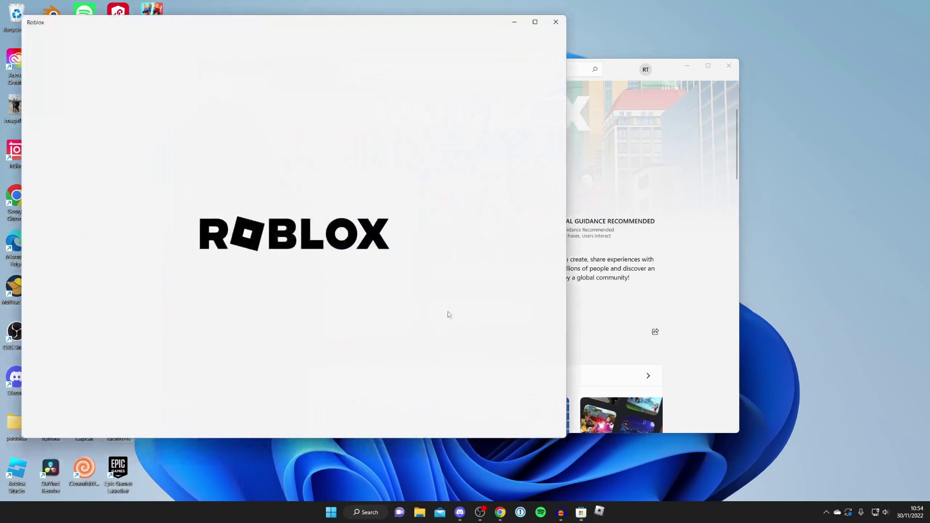
# Step: Center the Roblox launch window, then reload the website's Home page in Chrome and scroll through it
pyautogui.moveTo(228, 24); pyautogui.dragTo(405, 40)
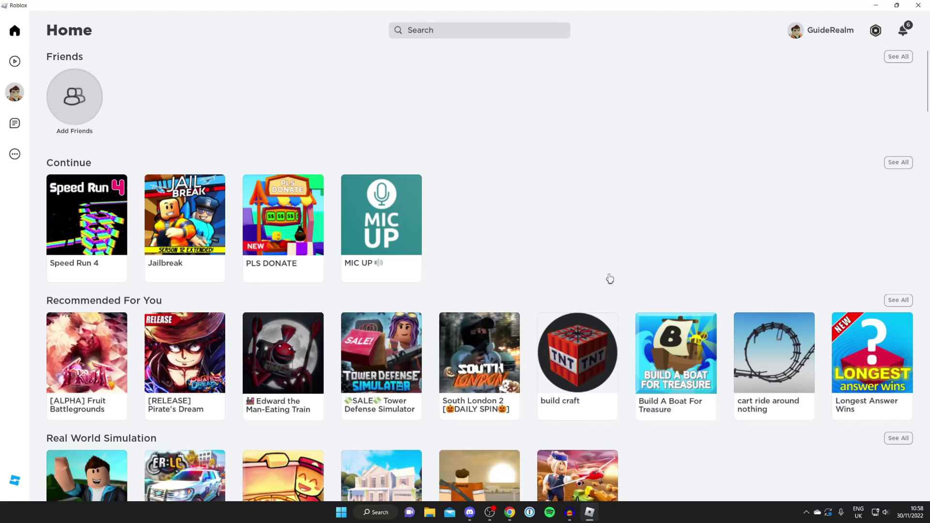
pyautogui.click(509, 512)
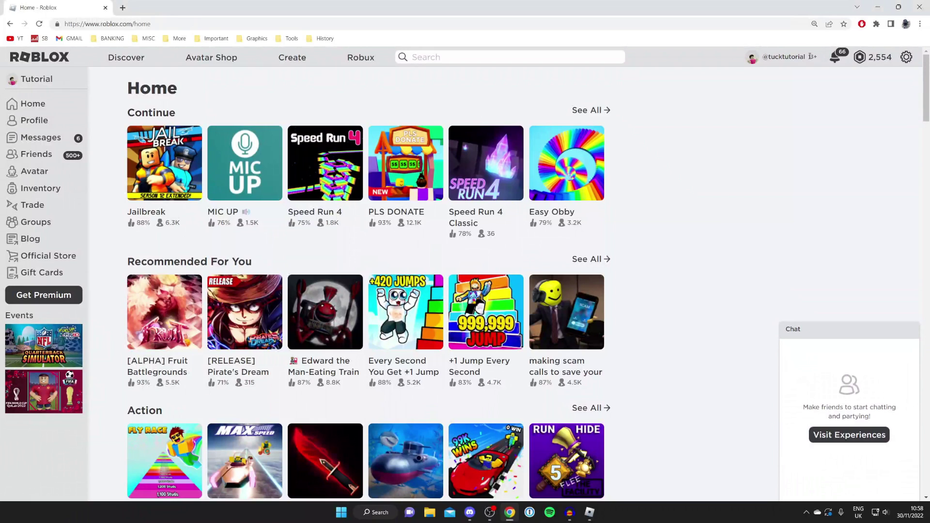
pyautogui.click(24, 111)
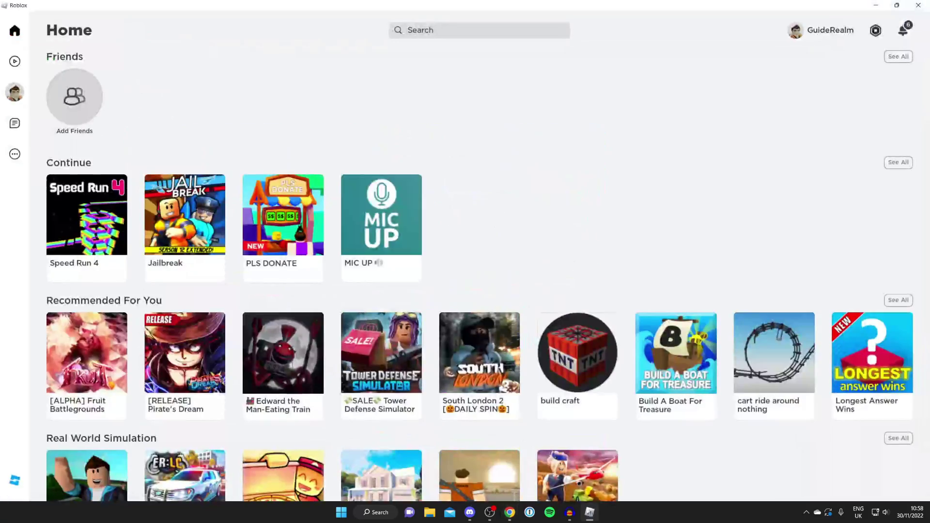
pyautogui.scroll(-5, 526, 305)
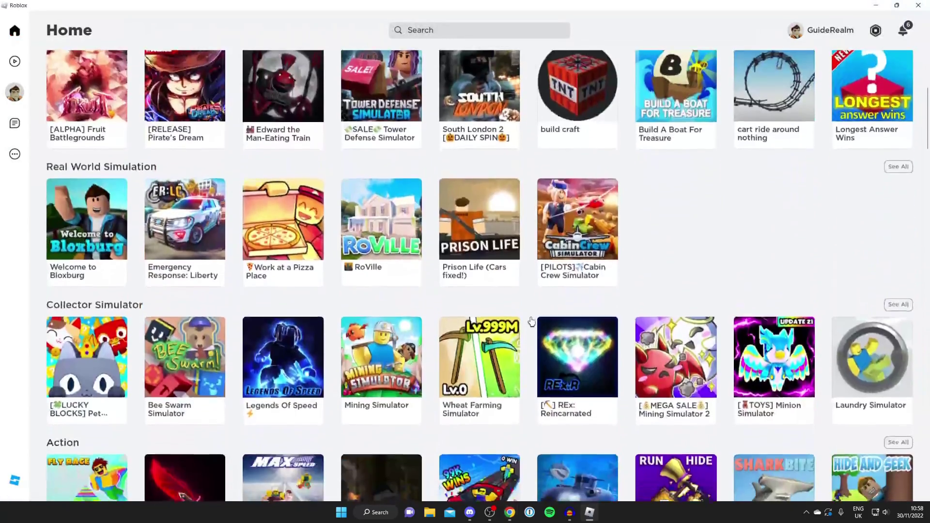
pyautogui.scroll(-4, 532, 322)
pyautogui.scroll(9, 532, 321)
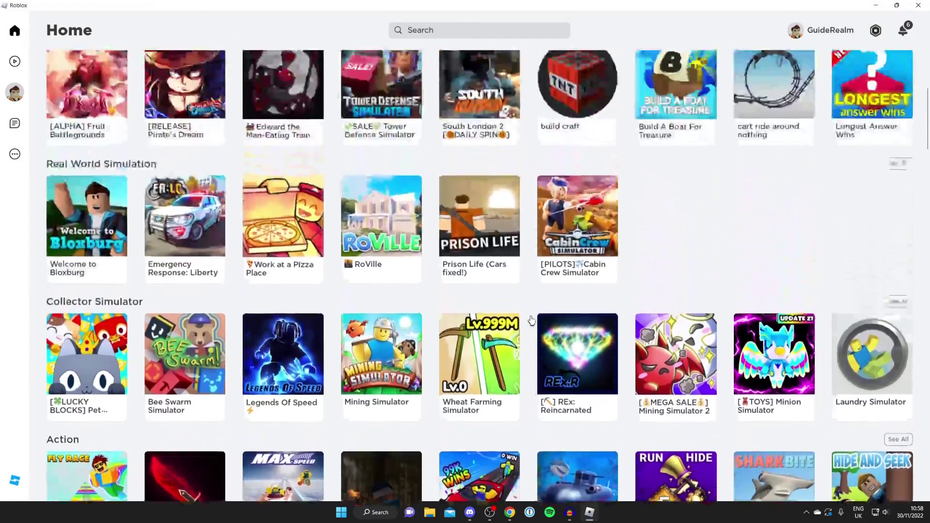